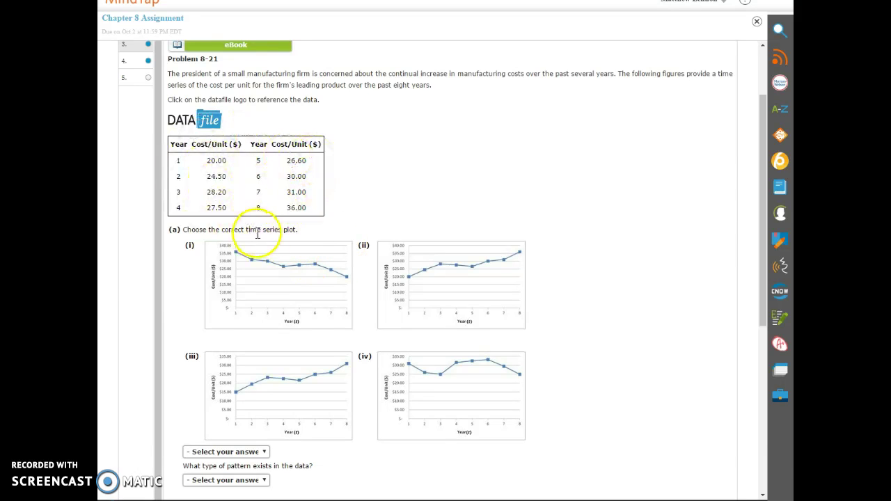
# Scroll through Problem 8-21's eight-year cost table and questions (b) through (d).
pyautogui.scroll(-3, 328, 253)
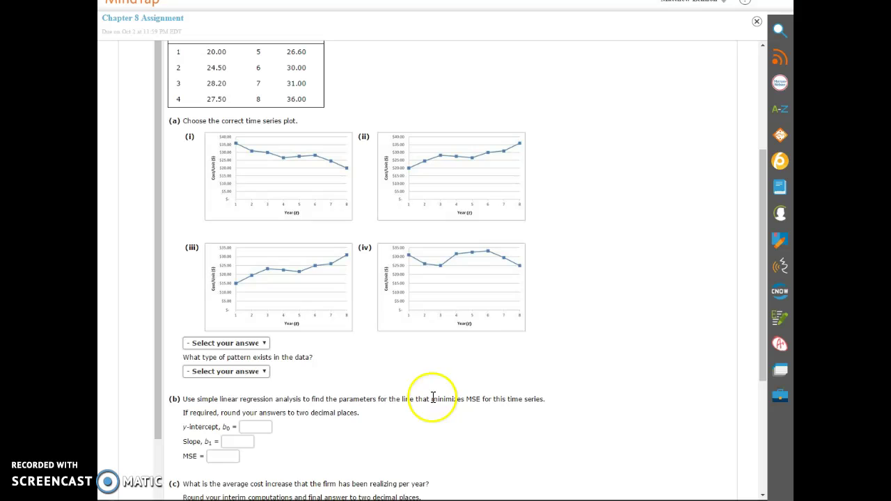
pyautogui.scroll(-1, 363, 446)
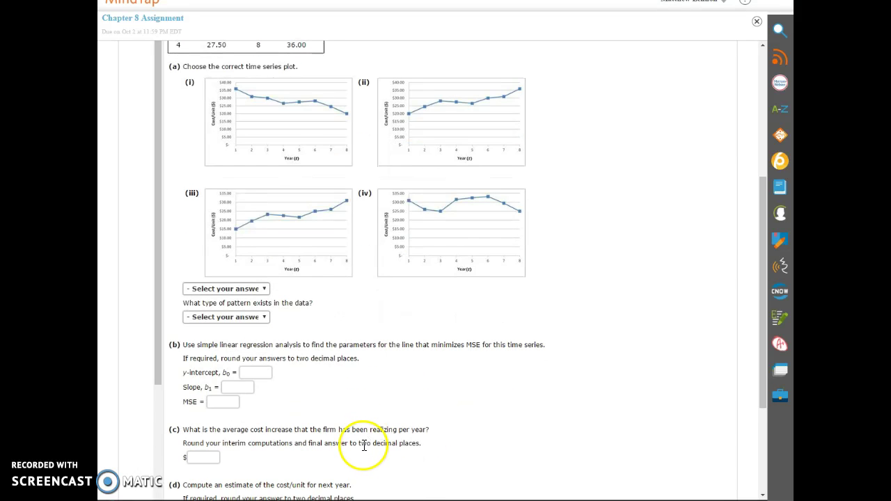
pyautogui.moveTo(511, 500)
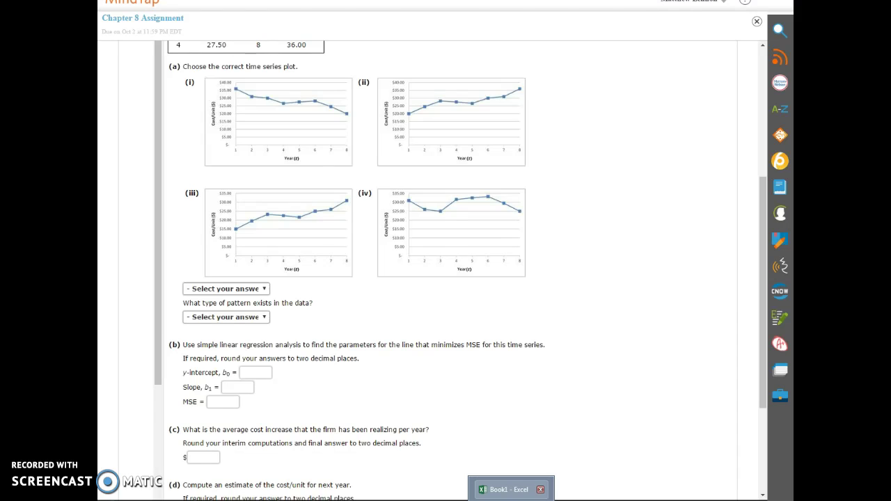
# Chart the year and cost data in A2:B9 as a Line with Markers chart, then return to MindTap.
pyautogui.click(509, 489)
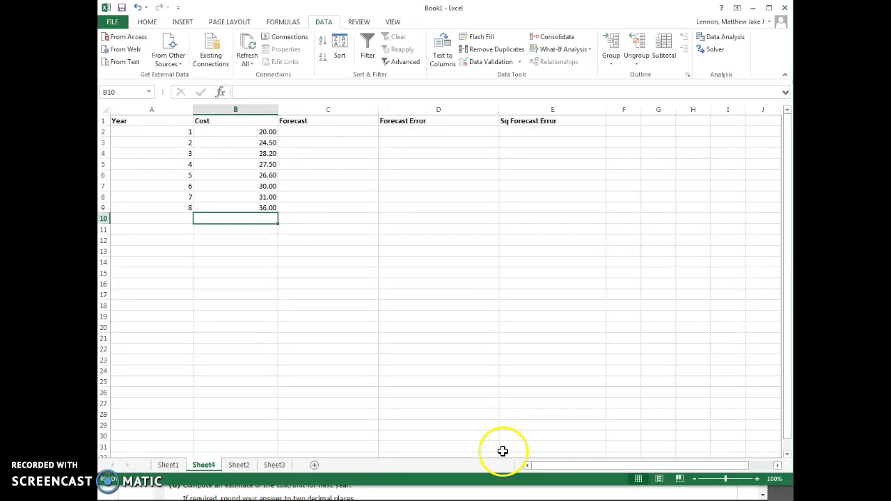
pyautogui.moveTo(169, 133); pyautogui.dragTo(227, 205)
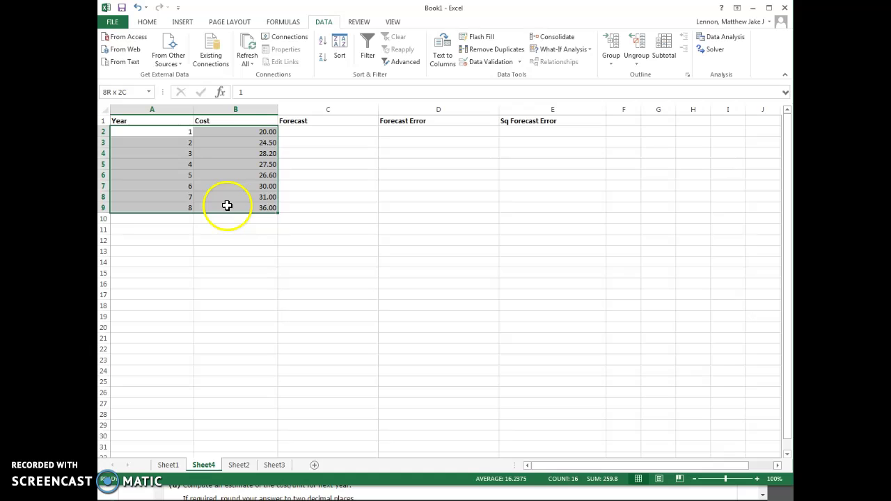
pyautogui.click(181, 21)
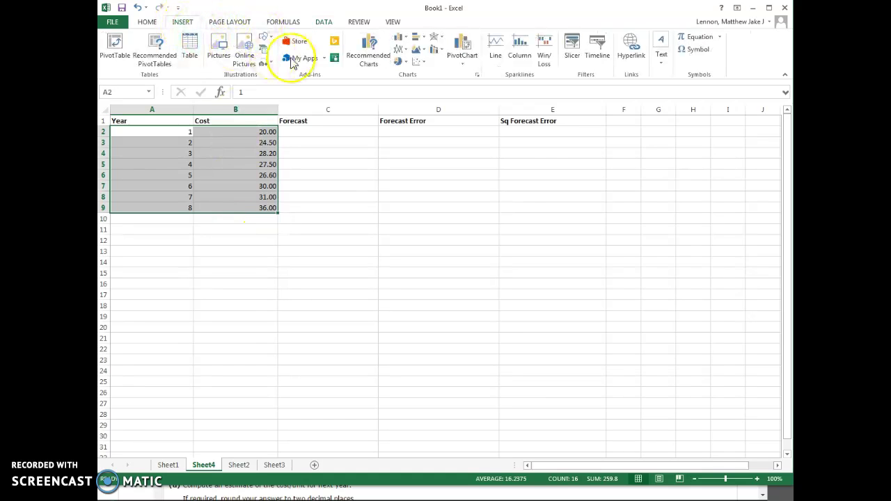
pyautogui.click(364, 60)
pyautogui.click(362, 94)
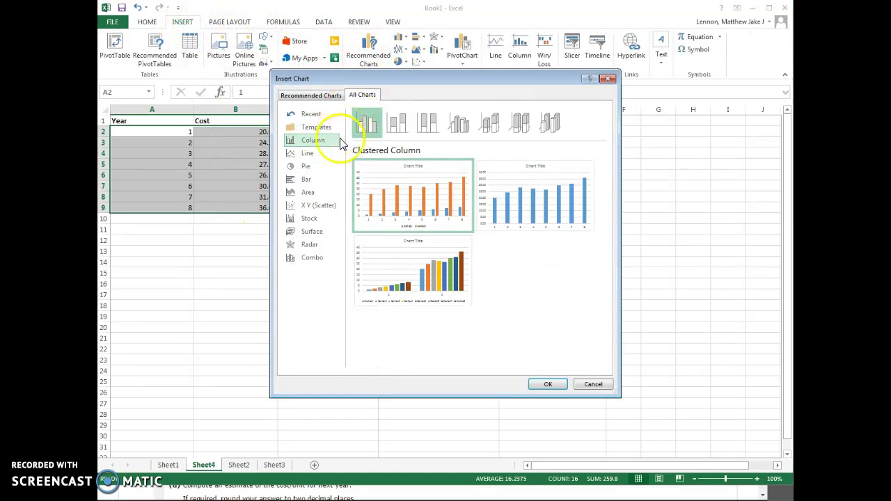
pyautogui.click(307, 153)
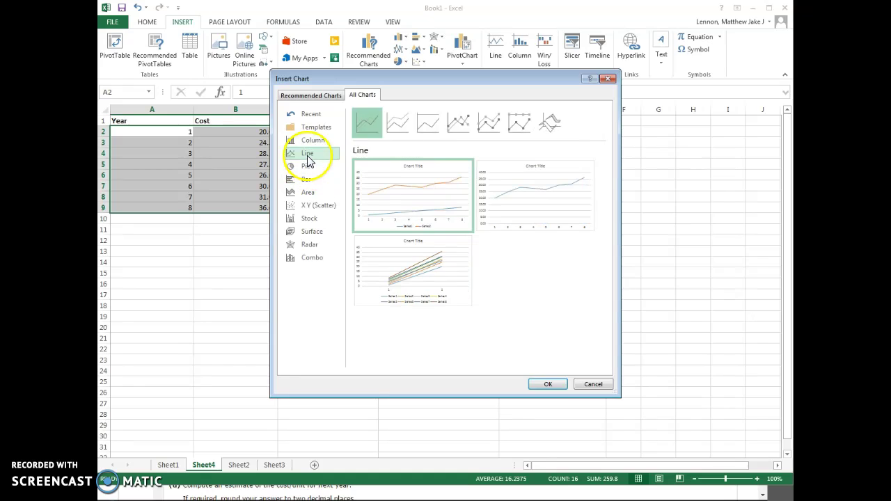
pyautogui.click(460, 125)
pyautogui.moveTo(528, 205)
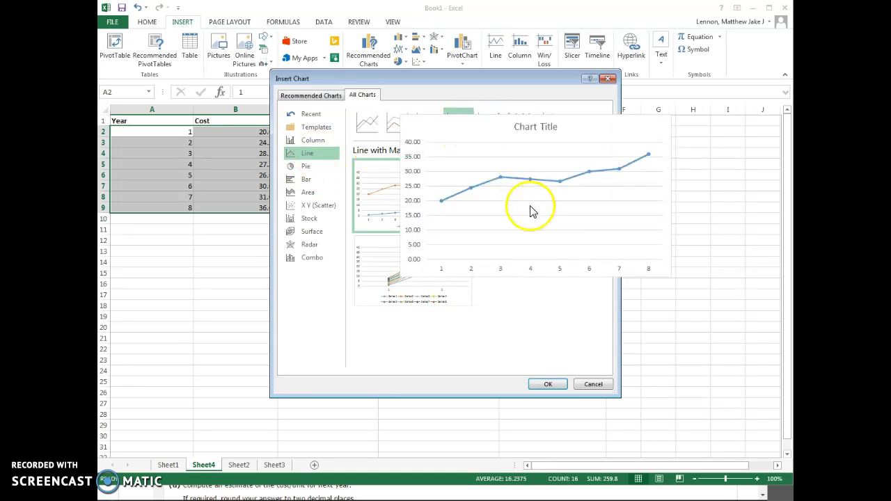
pyautogui.click(547, 385)
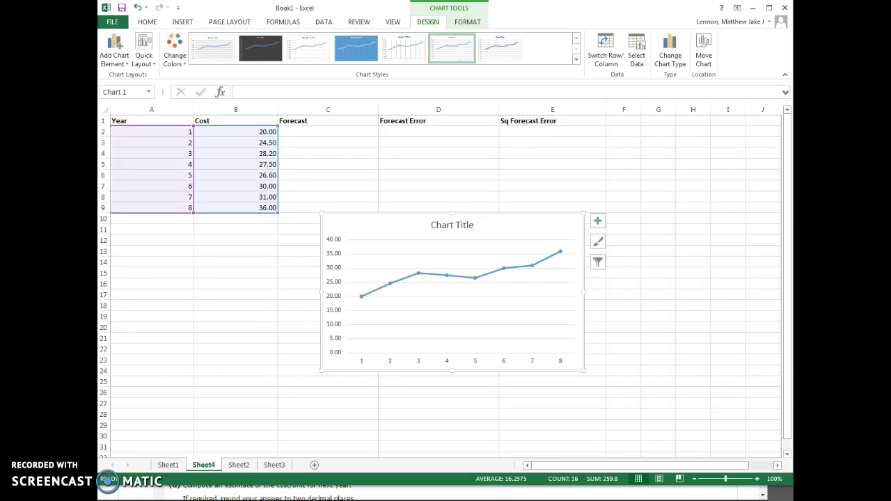
pyautogui.hotkey('alt', 'Tab')
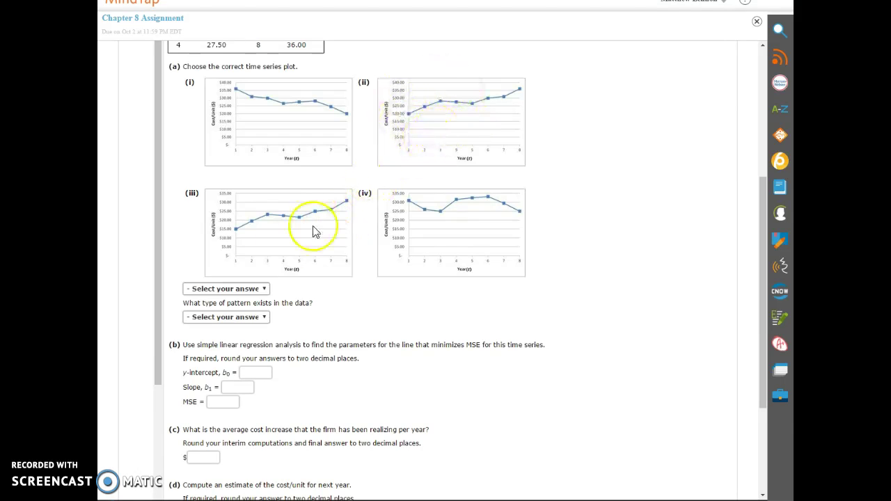
# Answer part (a) with Plot (ii) and Trend Pattern, then go back to Excel.
pyautogui.click(238, 291)
pyautogui.click(235, 316)
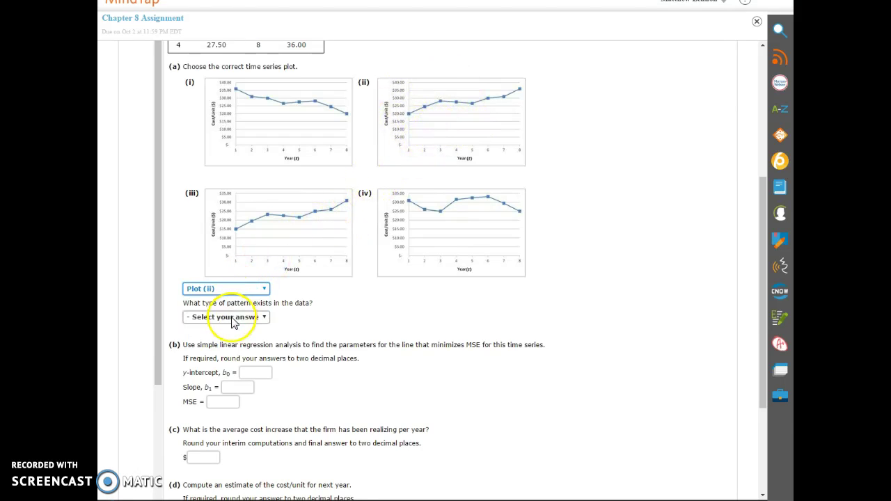
pyautogui.click(233, 319)
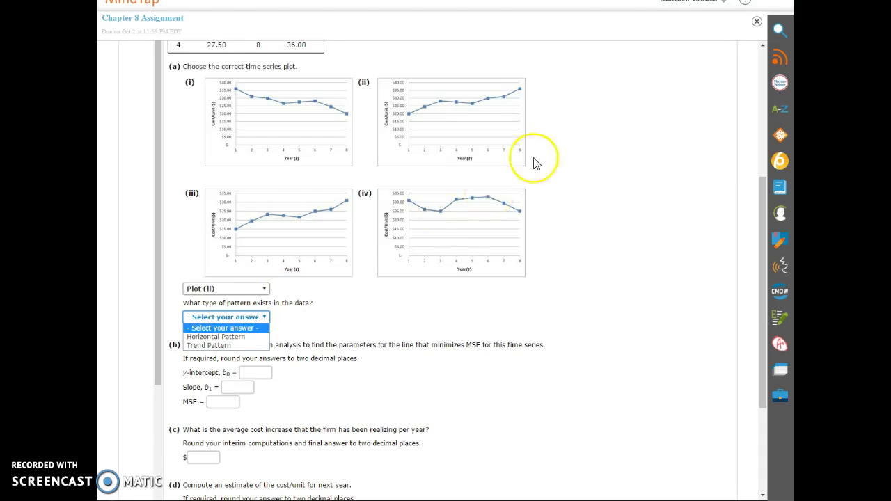
pyautogui.click(223, 345)
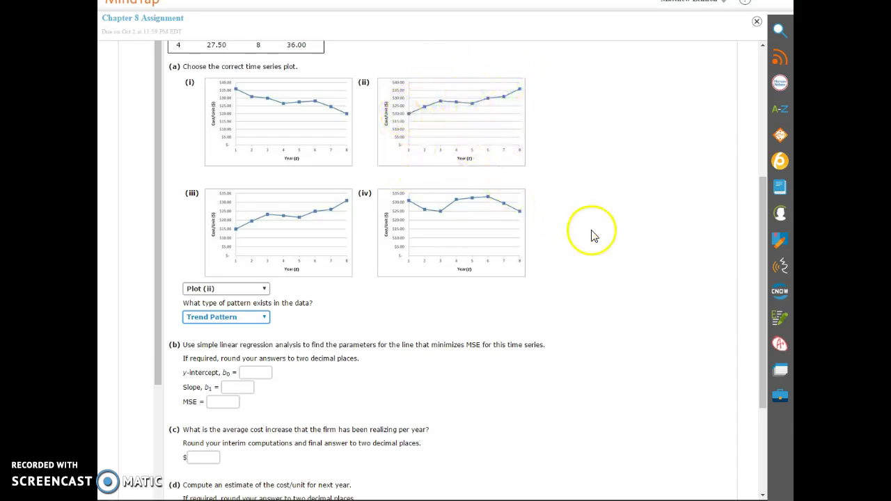
pyautogui.scroll(-1, 592, 235)
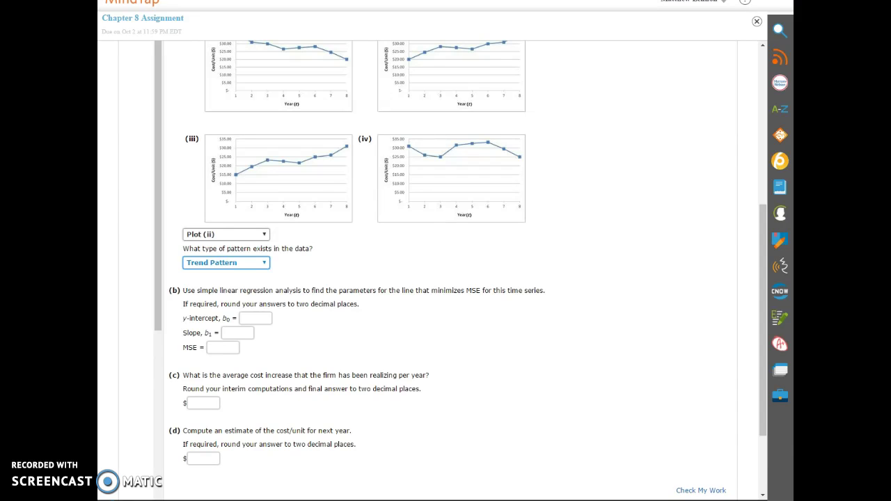
pyautogui.hotkey('alt', 'Tab')
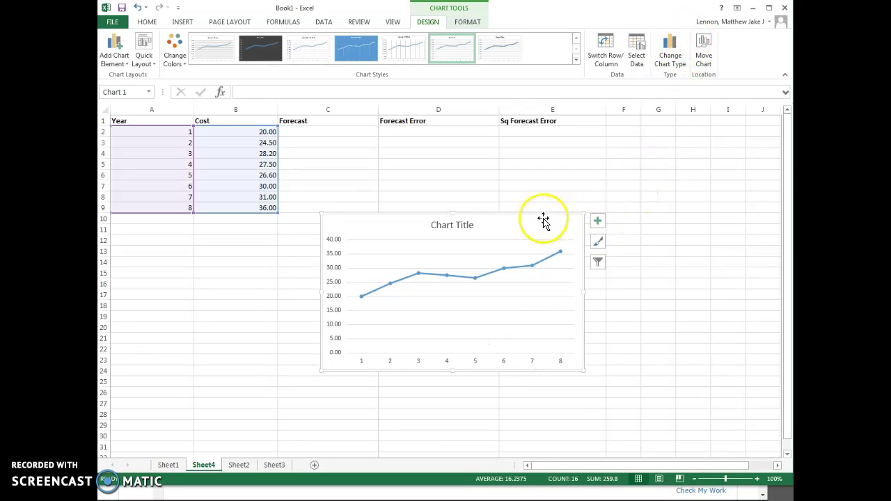
# Move the chart clear of the data and add a linear trendline displaying its equation.
pyautogui.moveTo(499, 227); pyautogui.dragTo(623, 272)
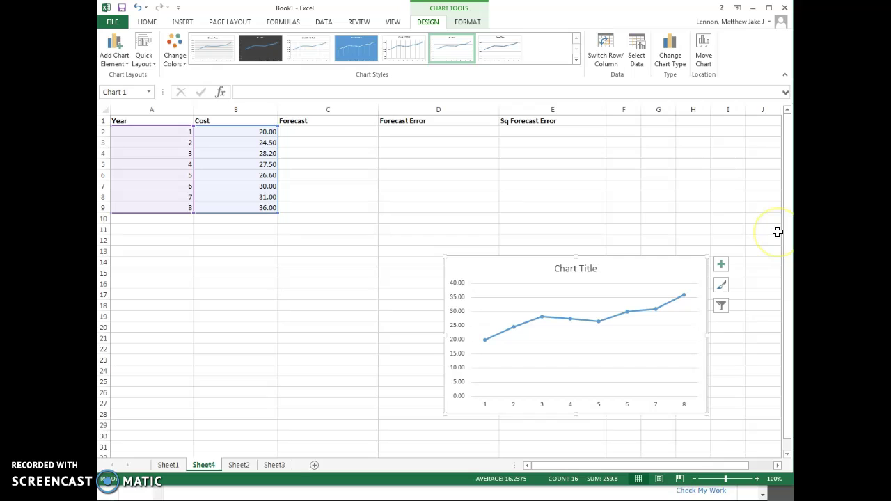
pyautogui.click(721, 264)
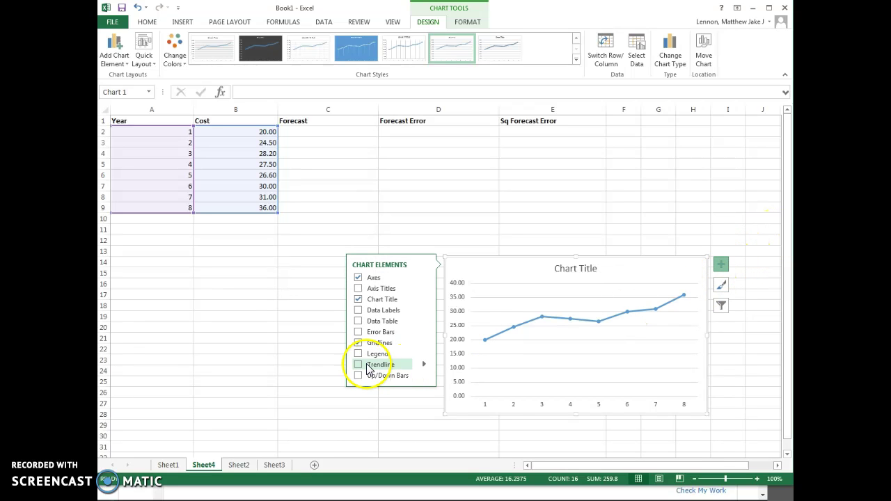
pyautogui.click(358, 365)
pyautogui.click(427, 364)
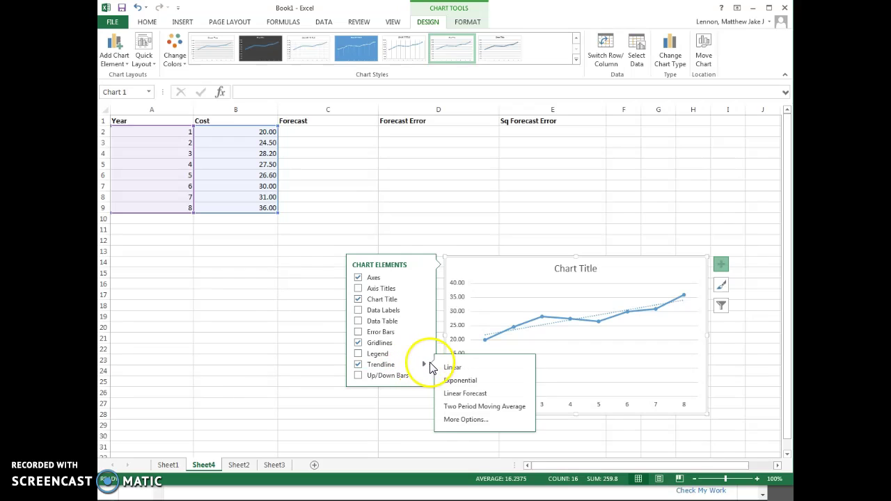
pyautogui.click(439, 365)
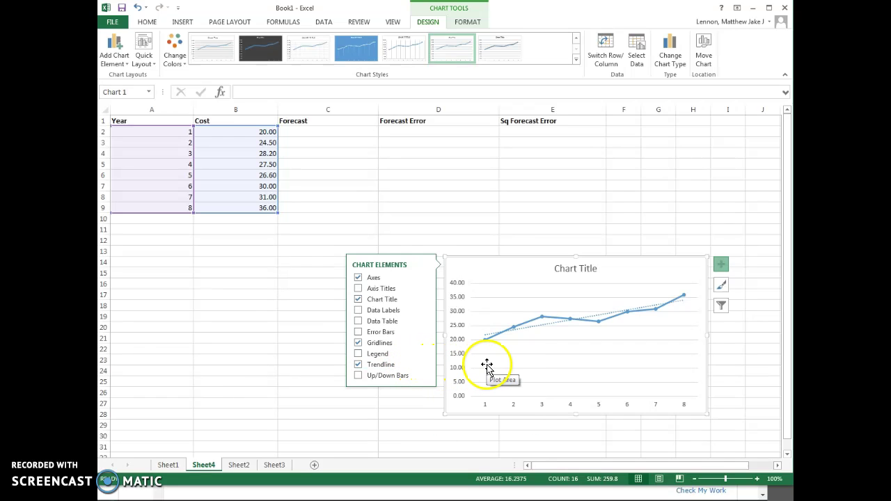
pyautogui.click(423, 364)
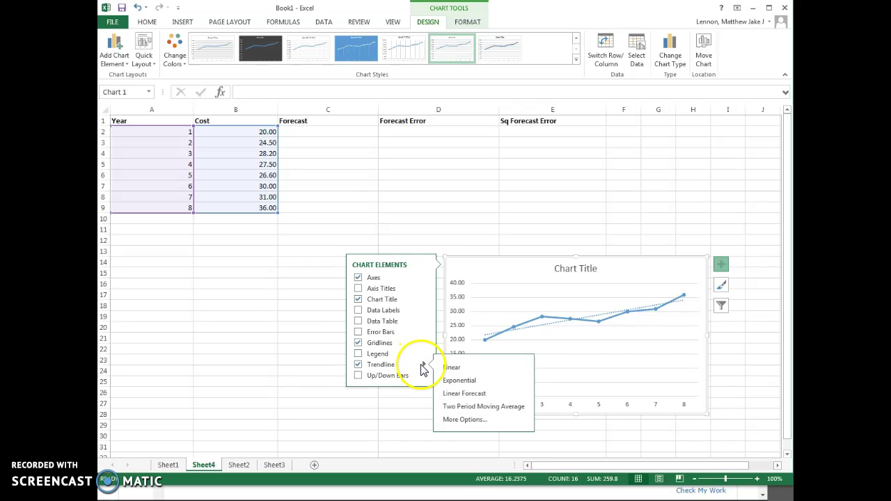
pyautogui.click(463, 420)
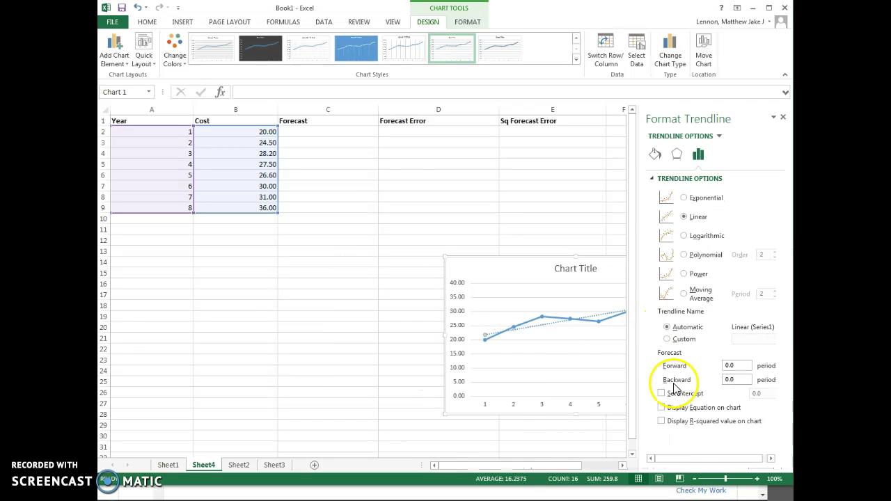
pyautogui.click(661, 407)
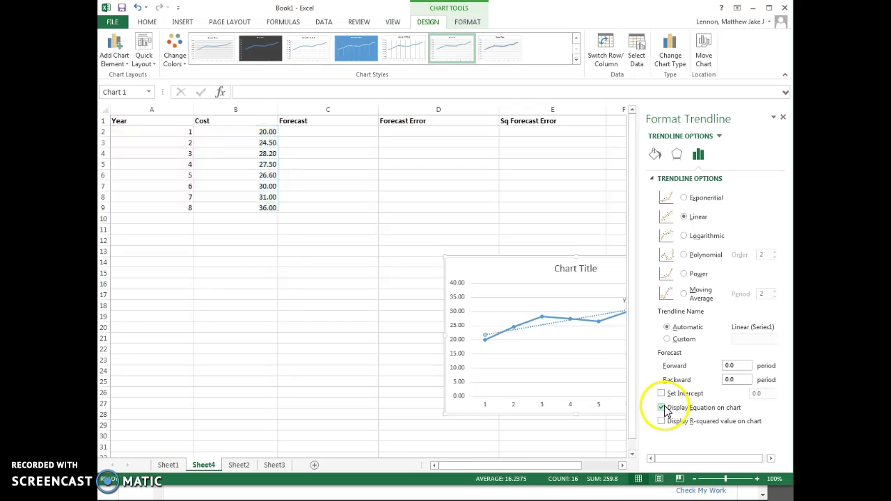
pyautogui.click(783, 117)
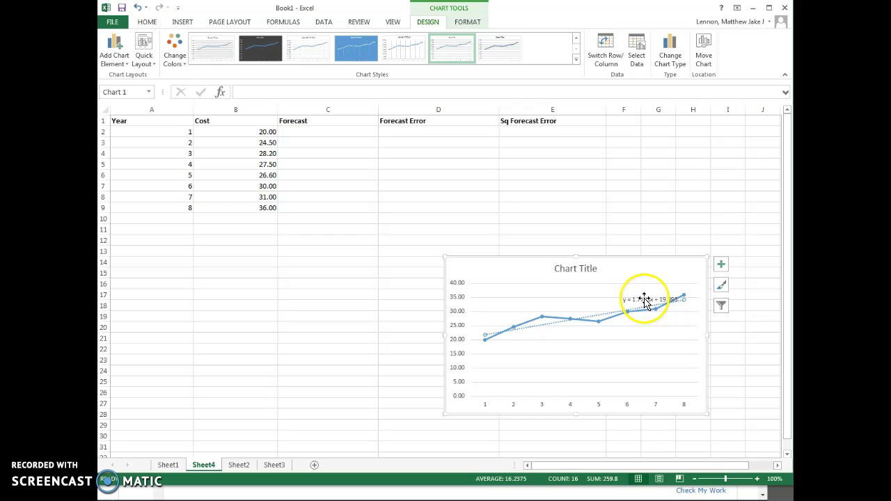
# Place the equation y = 1.7738x + 19.993 beside the chart title, then bring up MindTap.
pyautogui.moveTo(643, 299); pyautogui.dragTo(459, 242)
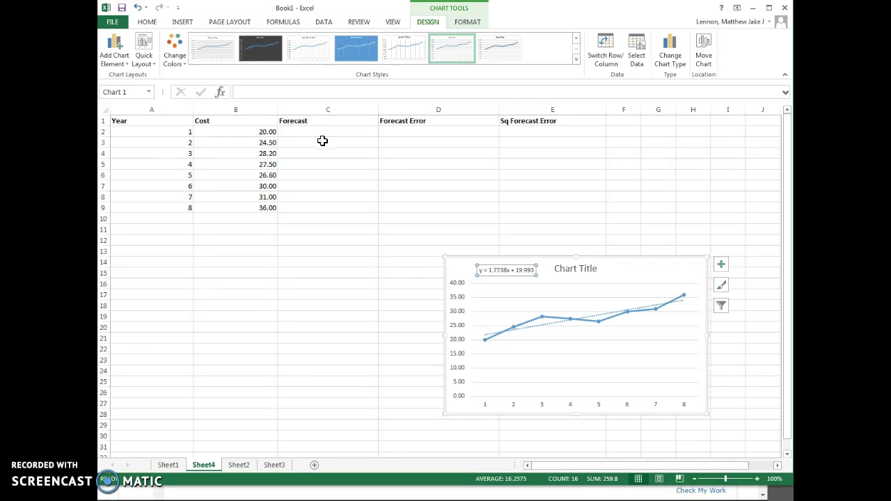
pyautogui.click(334, 335)
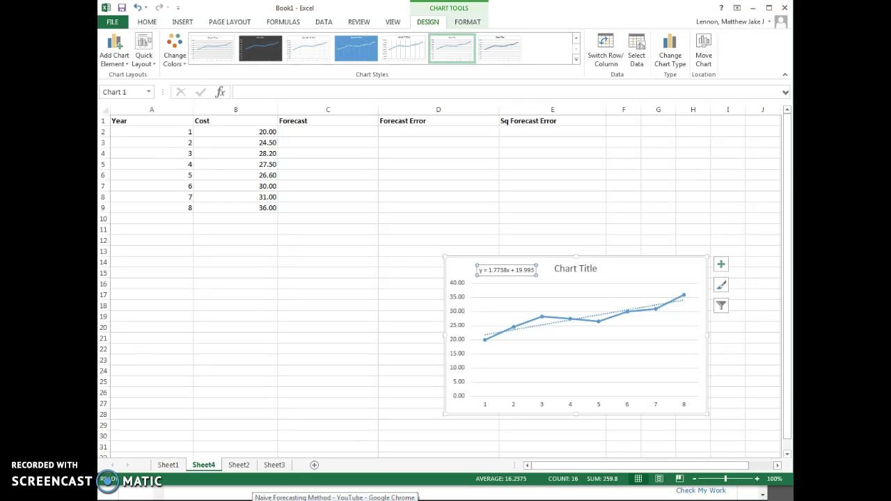
pyautogui.click(279, 494)
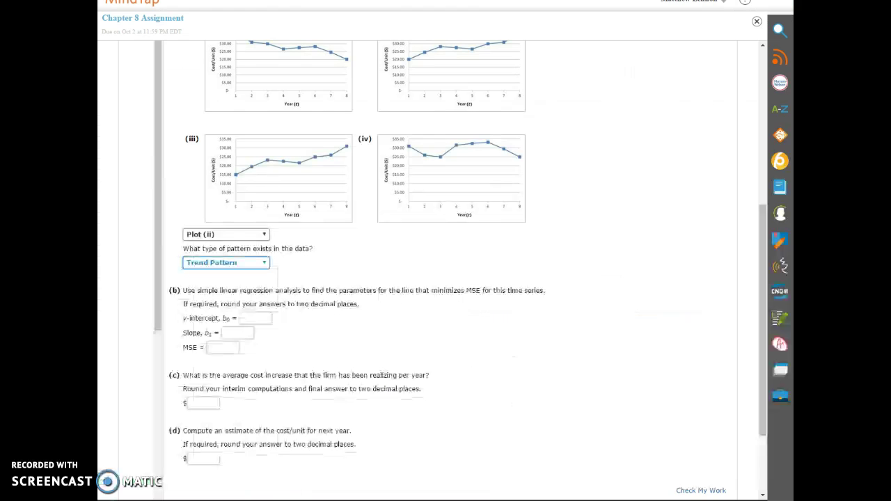
# Enter y-intercept 19.99 and slope 1.77 in MindTap, checking them against Excel's equation.
pyautogui.click(254, 320)
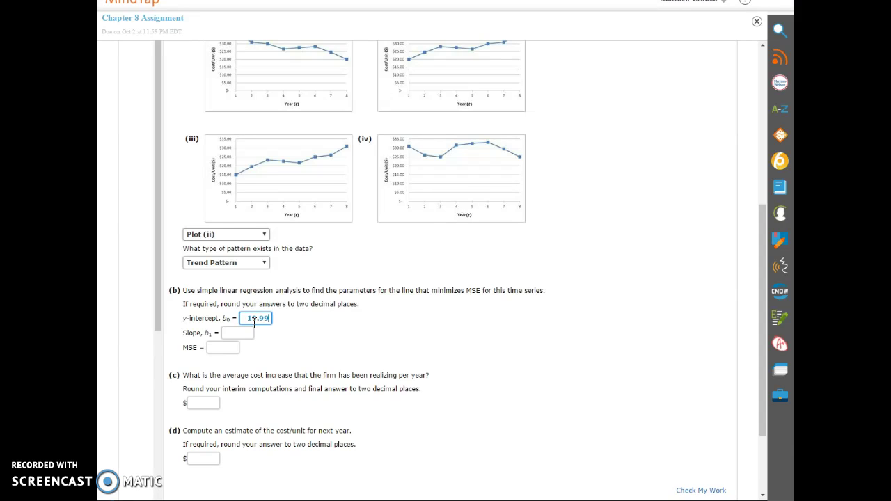
pyautogui.click(240, 334)
pyautogui.hotkey('alt', 'Tab')
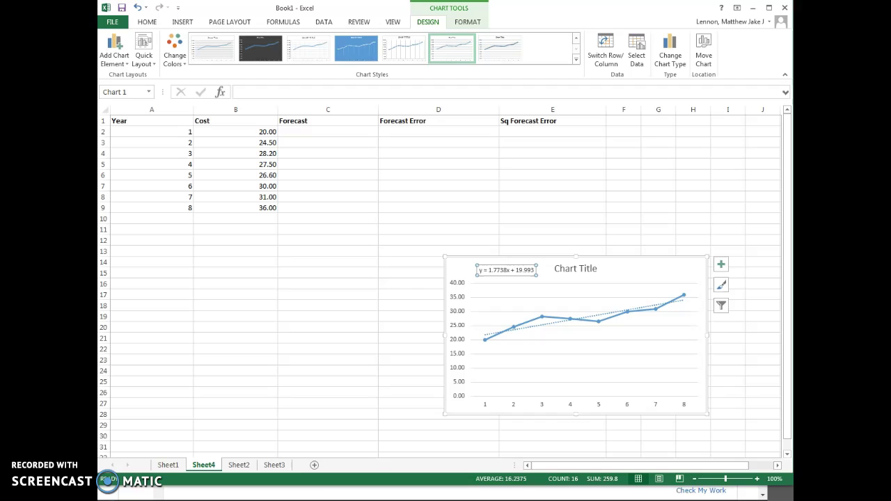
pyautogui.click(306, 495)
pyautogui.click(241, 333)
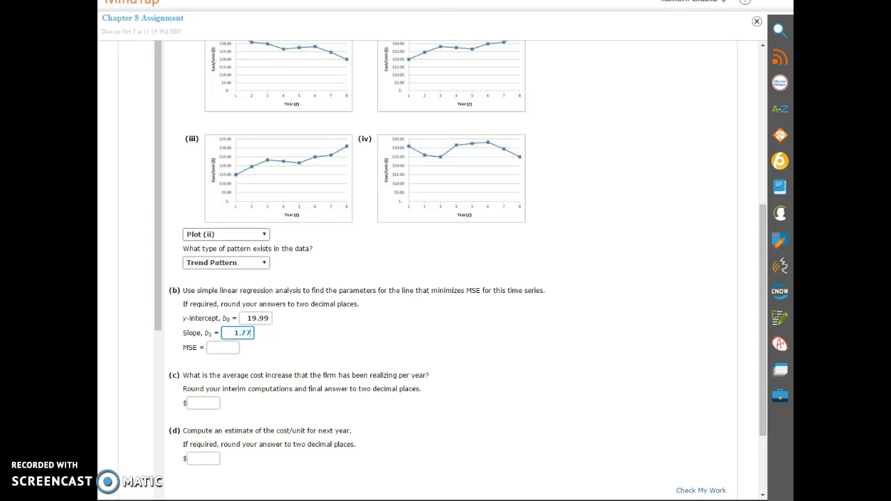
pyautogui.hotkey('alt', 'Tab')
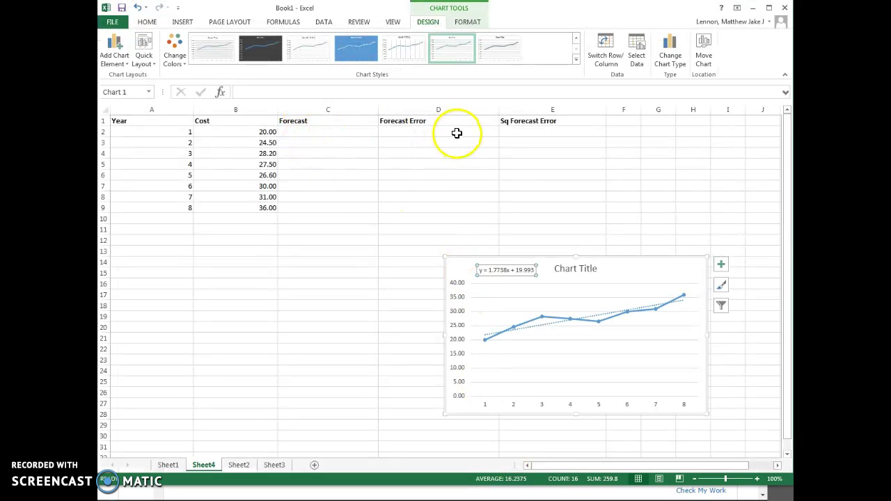
# Enter =1.7738*A2+19.993 in C2 and fill it to C9, giving 21.7668 through 34.1834.
pyautogui.click(350, 132)
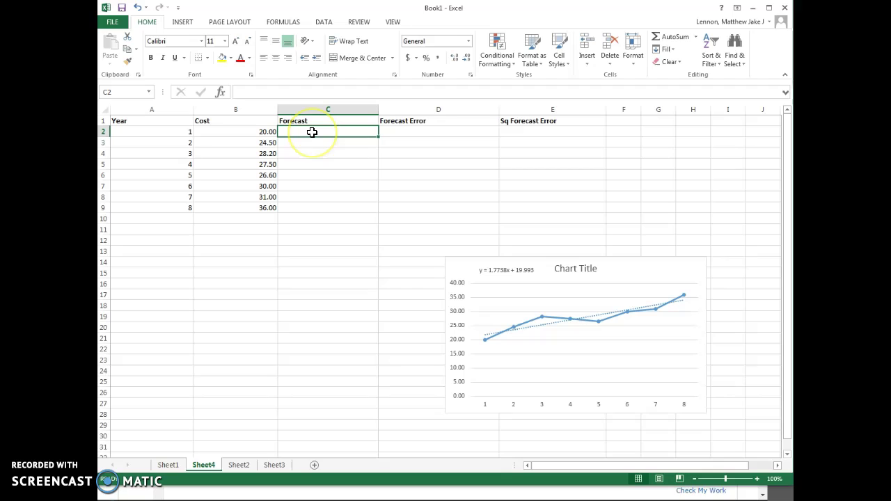
pyautogui.write('=1.7738*')
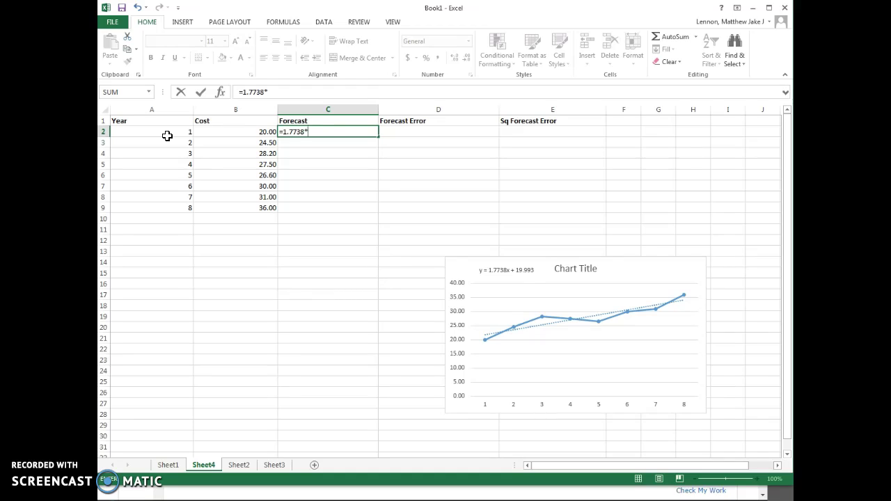
pyautogui.click(167, 136)
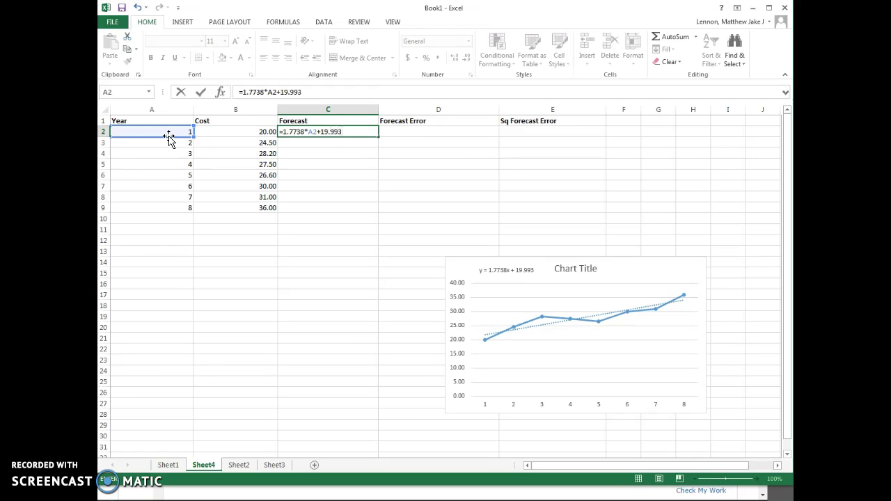
pyautogui.write('+19.993')
pyautogui.press('Return')
pyautogui.click(327, 132)
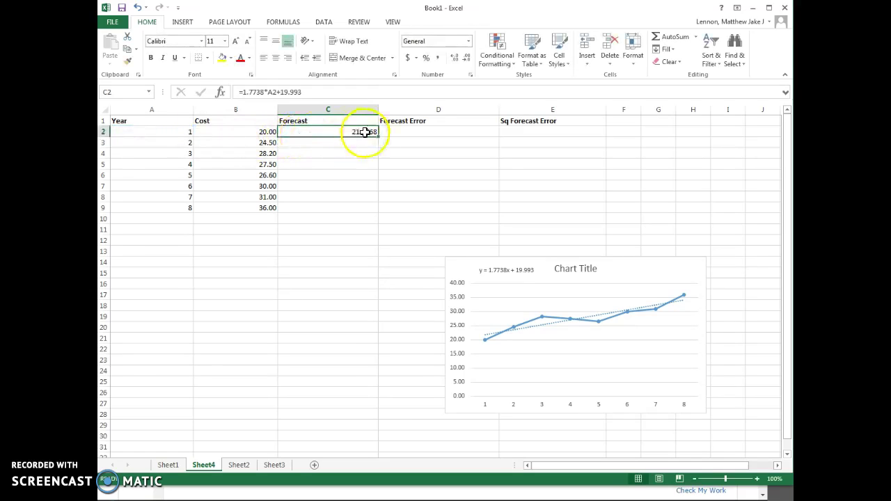
pyautogui.moveTo(379, 138); pyautogui.dragTo(370, 213)
# Compute each forecast error with =B2-C2 in D2 and fill it down to D9.
pyautogui.click(422, 133)
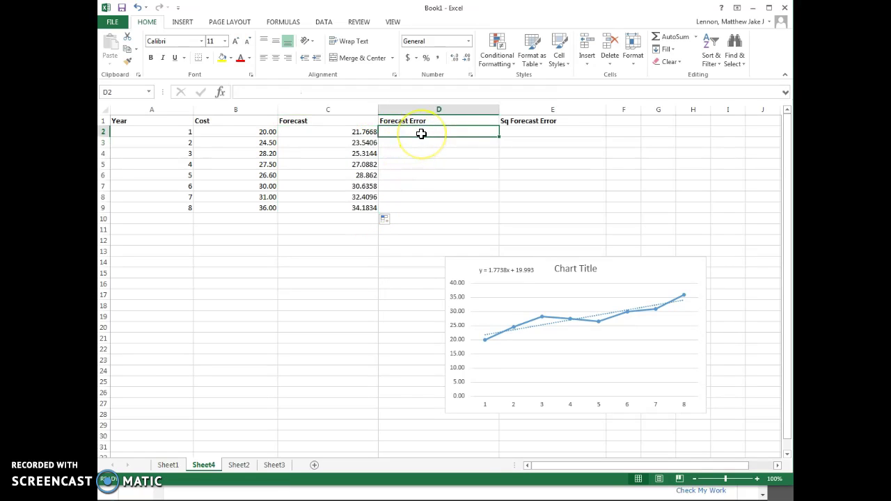
pyautogui.write('=')
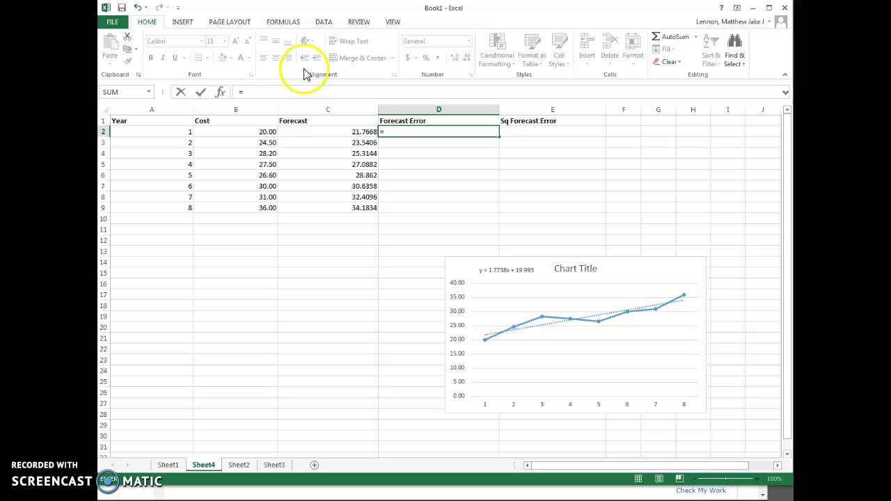
pyautogui.click(267, 132)
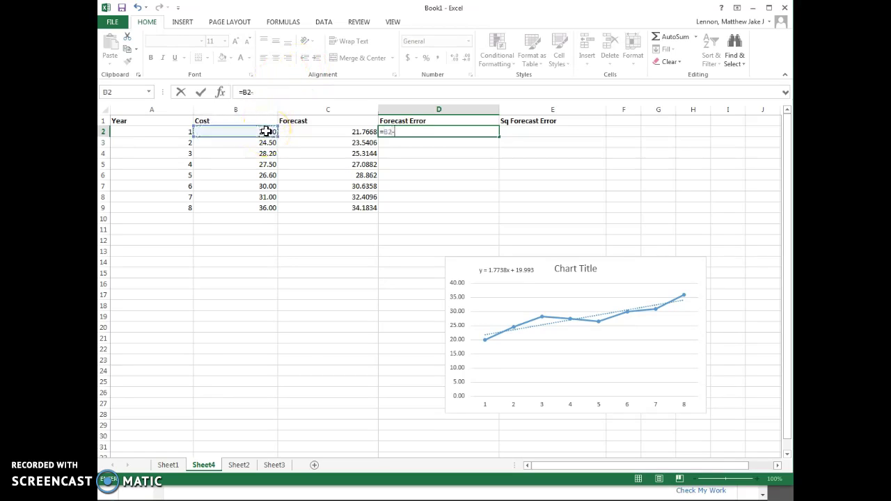
pyautogui.write('-')
pyautogui.click(319, 133)
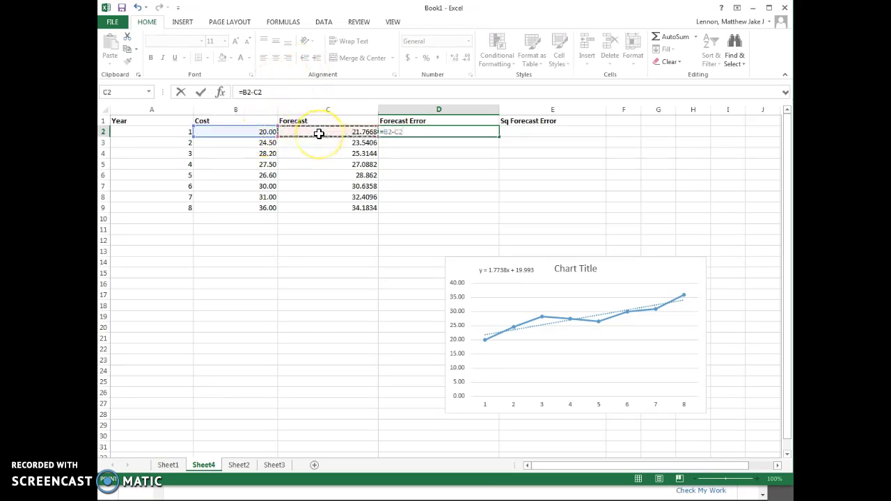
pyautogui.press('Return')
pyautogui.click(479, 133)
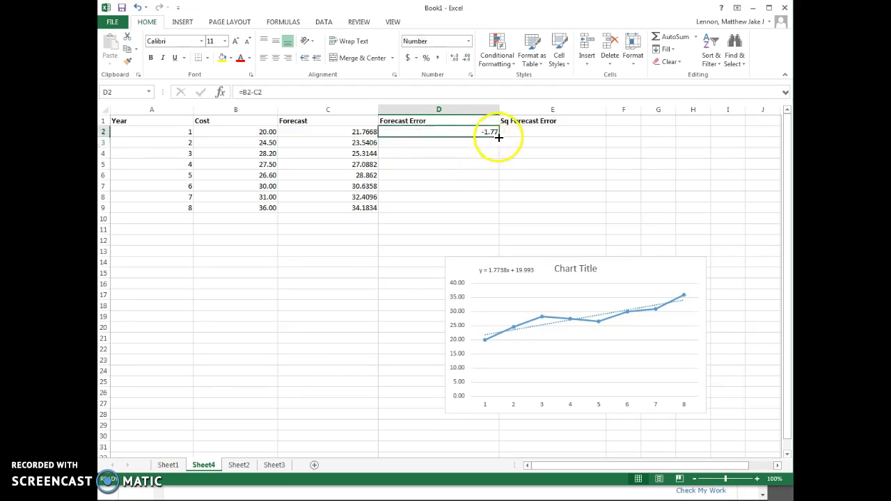
pyautogui.moveTo(498, 136); pyautogui.dragTo(496, 209)
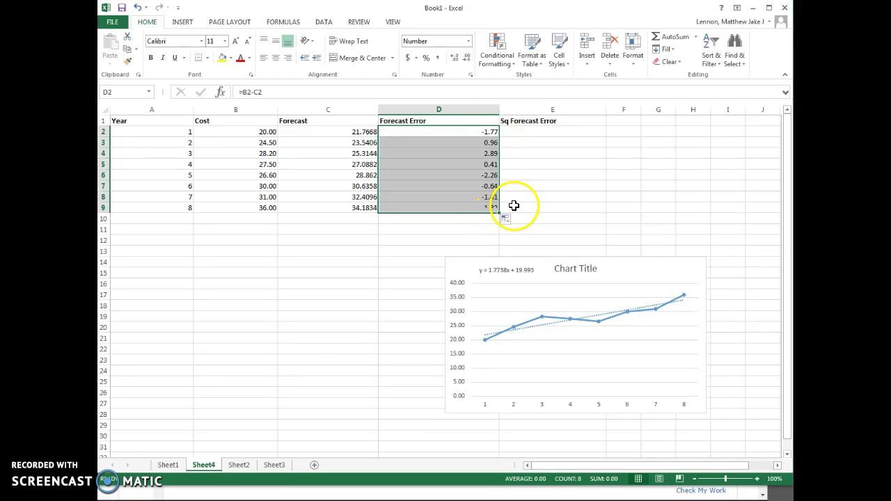
# Square each forecast error with =D2^2 in E2 and fill it down to E9.
pyautogui.click(569, 144)
pyautogui.click(566, 134)
pyautogui.write('=')
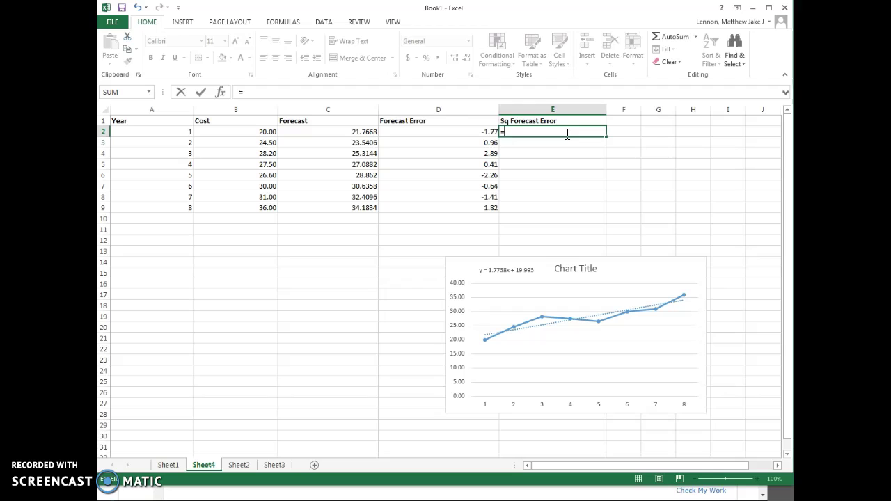
pyautogui.click(452, 133)
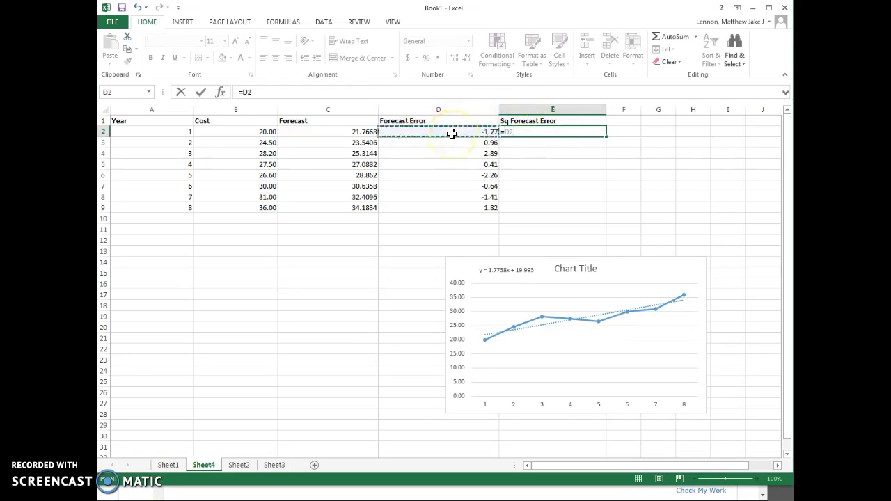
pyautogui.write('^2')
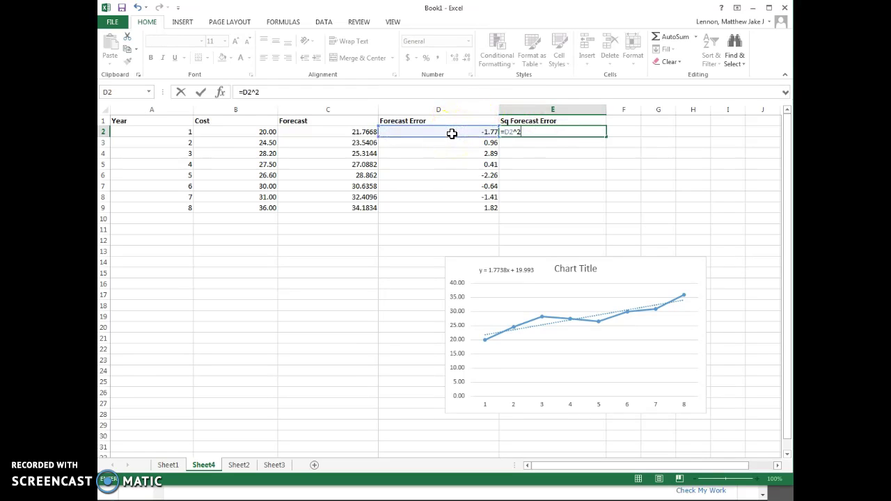
pyautogui.press('Return')
pyautogui.click(547, 133)
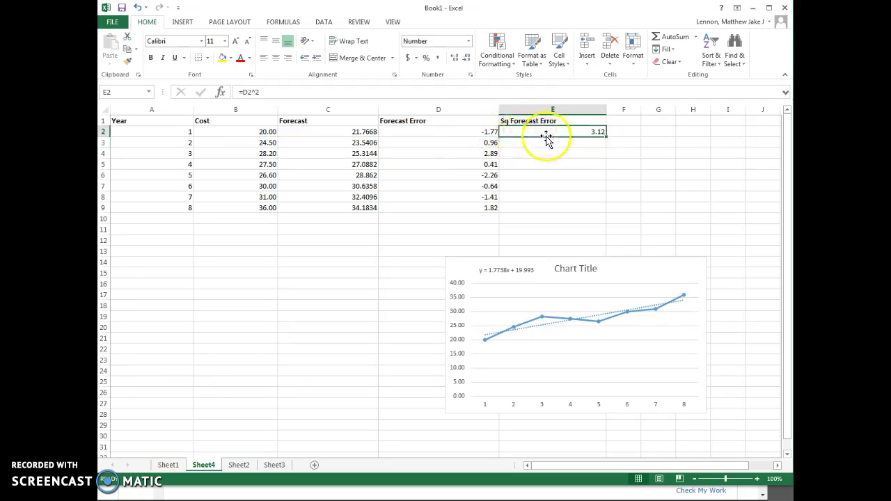
pyautogui.moveTo(607, 135); pyautogui.dragTo(605, 211)
pyautogui.click(181, 250)
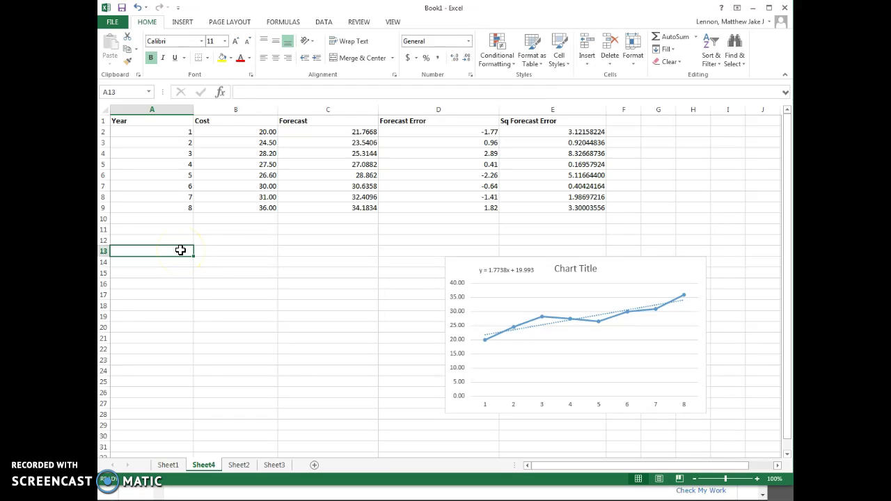
# Label A13 'MSE' and enter =AVERAGE(E2:E9) in B13, giving 2.91827382.
pyautogui.write('MSE')
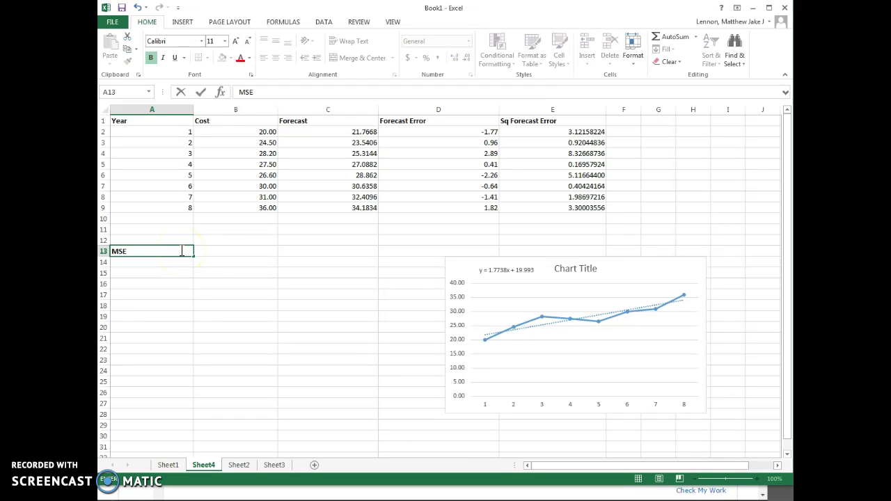
pyautogui.press('Tab')
pyautogui.write('=a')
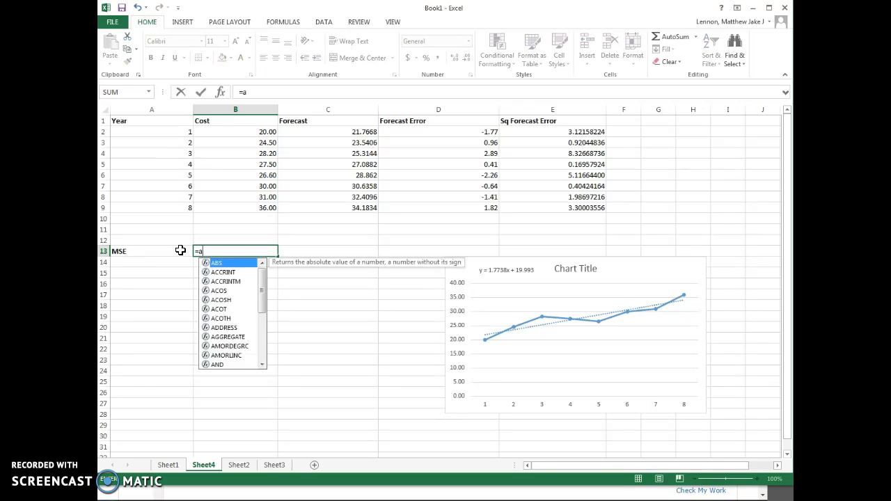
pyautogui.write('ver')
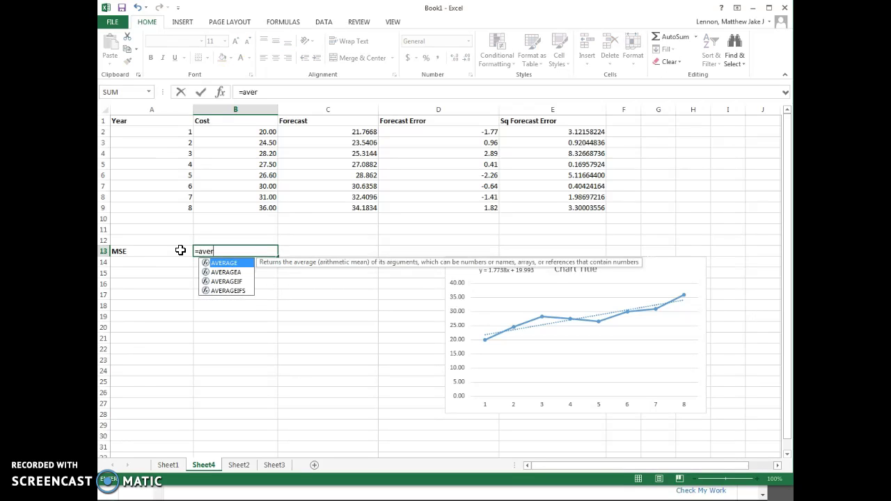
pyautogui.press('Tab')
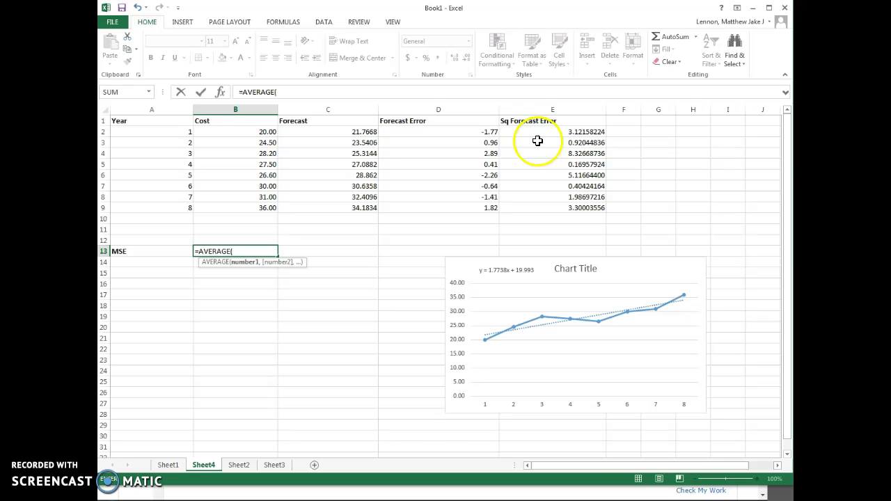
pyautogui.moveTo(541, 130); pyautogui.dragTo(540, 206)
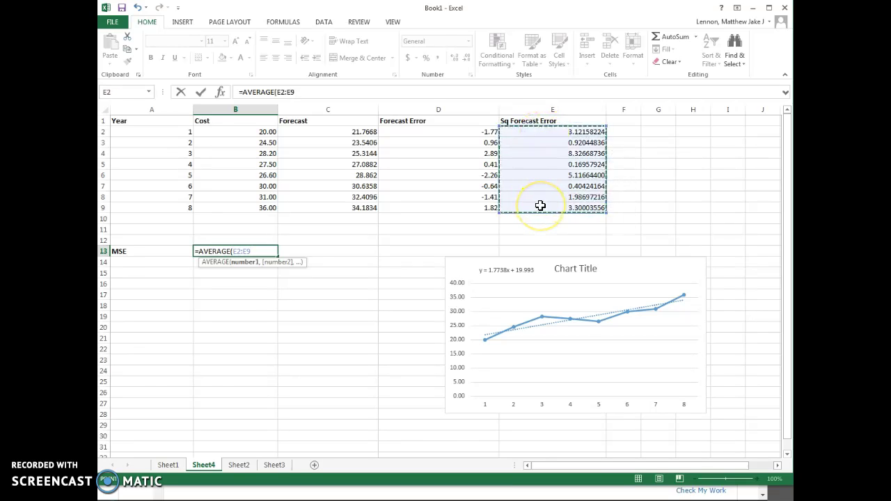
pyautogui.press('Return')
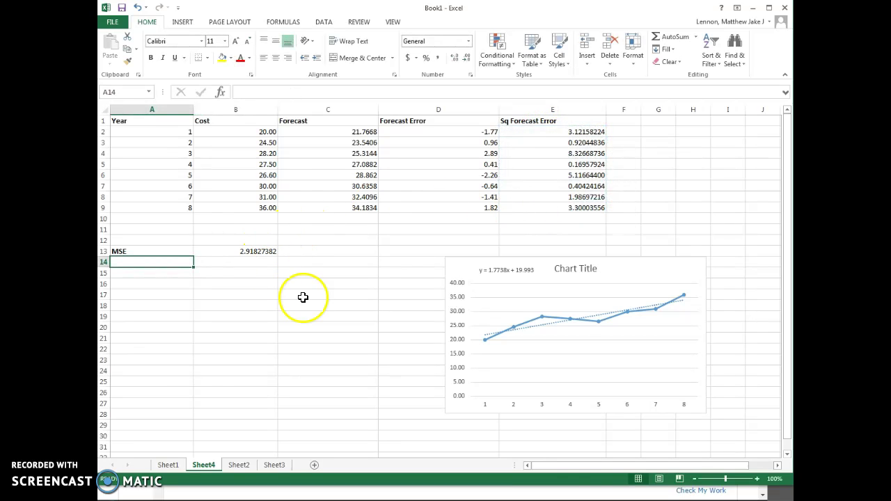
# Enter MSE 2.92 and average yearly cost increase 1.77 in MindTap, then recheck the year 8 forecast.
pyautogui.hotkey('alt', 'Tab')
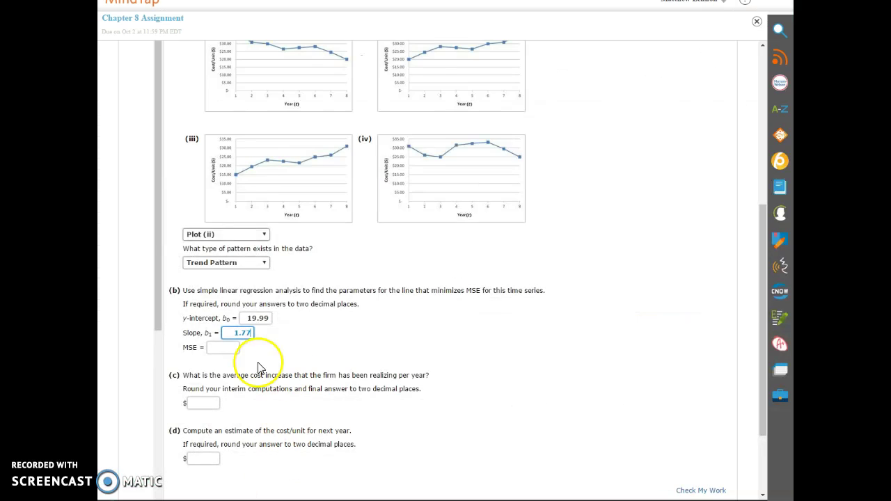
pyautogui.click(212, 351)
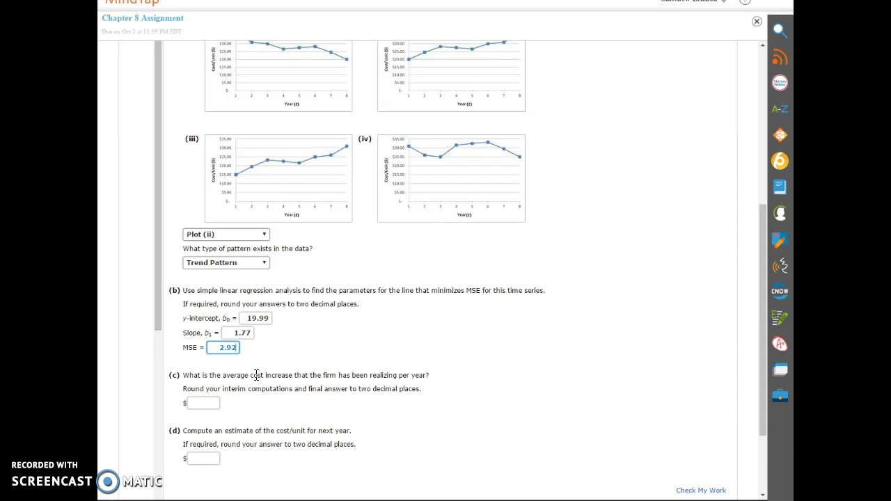
pyautogui.click(219, 359)
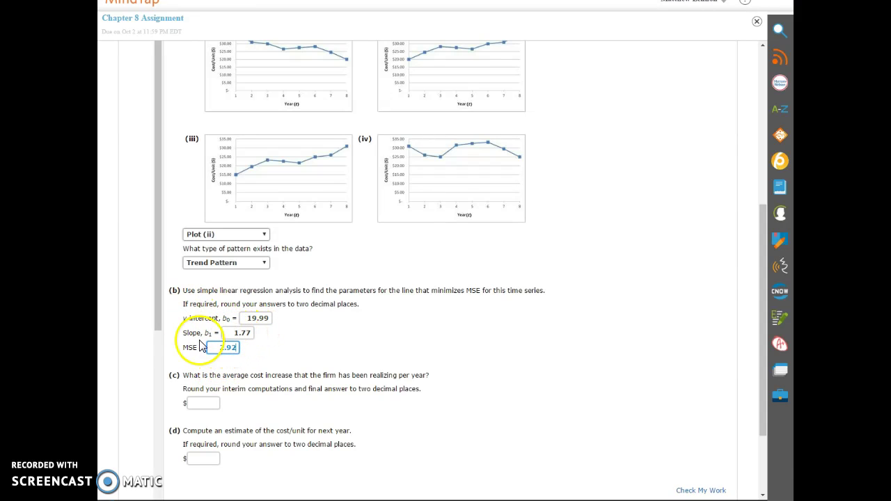
pyautogui.click(207, 404)
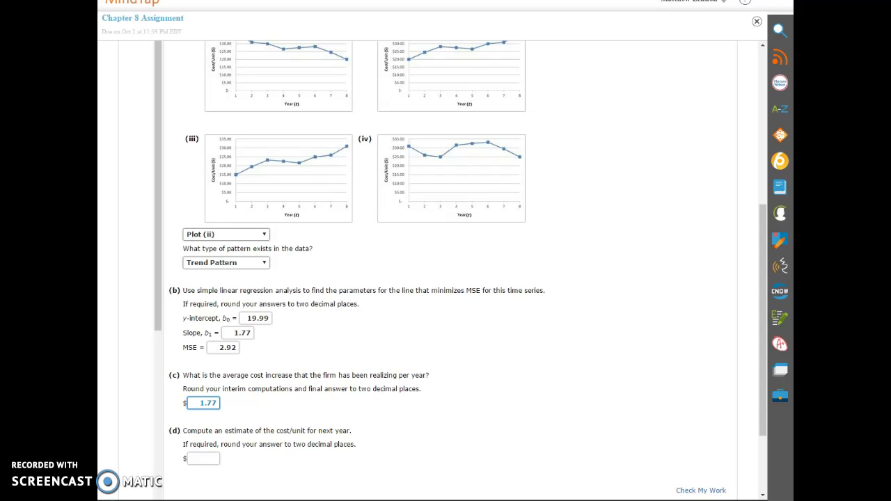
pyautogui.hotkey('alt', 'Tab')
pyautogui.click(341, 208)
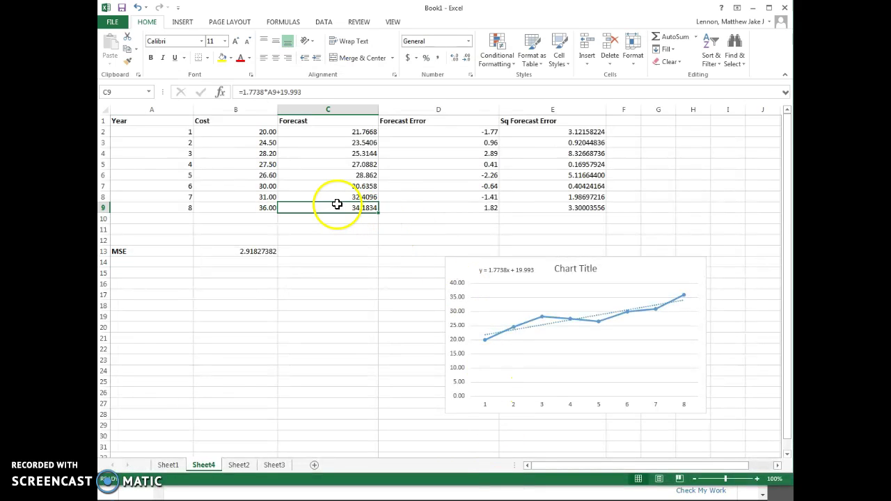
# Enter year 9 in A10 so the C10 forecast shows next year's cost, 35.9572.
pyautogui.click(170, 218)
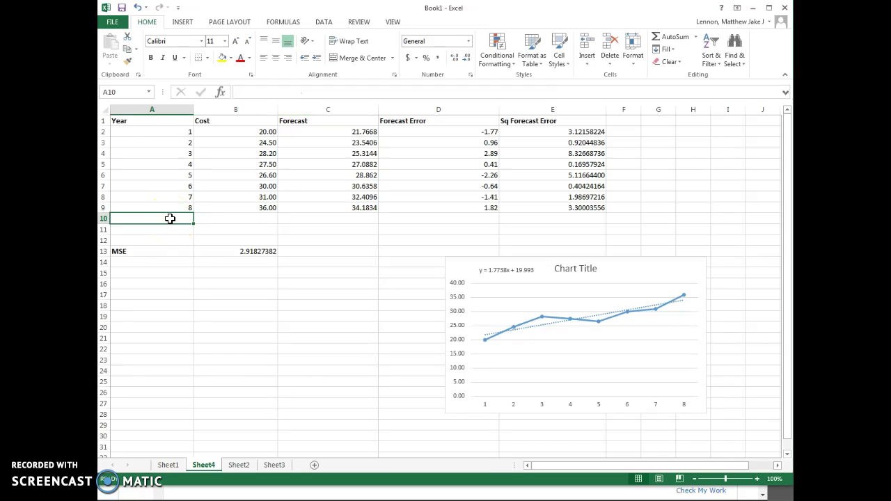
pyautogui.write('9')
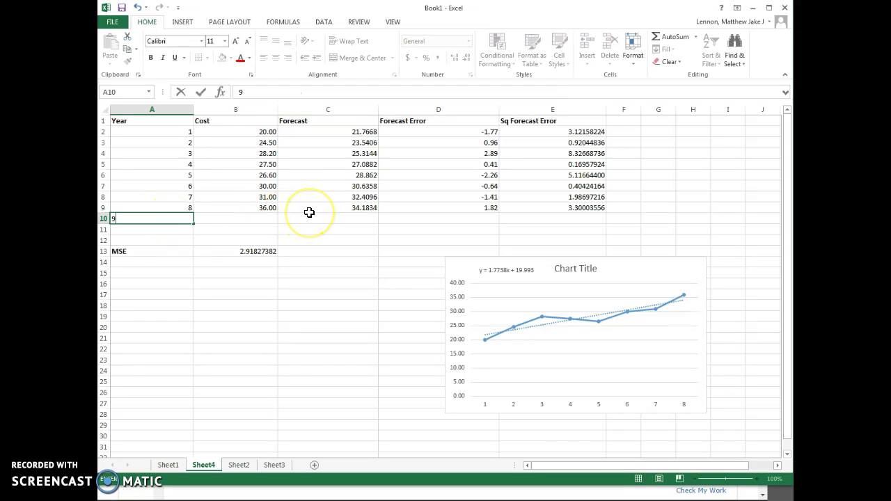
pyautogui.press('Return')
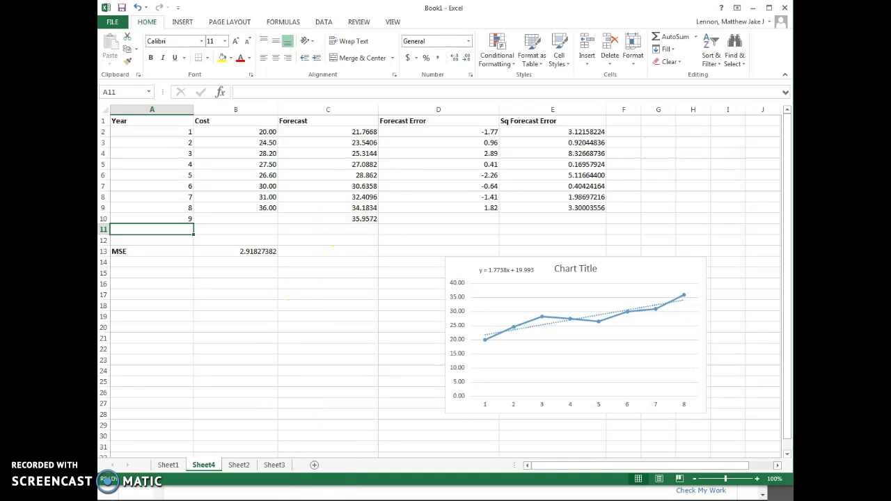
# Answer part (d) with 35.96 in MindTap and confirm all answers grade correct.
pyautogui.click(249, 499)
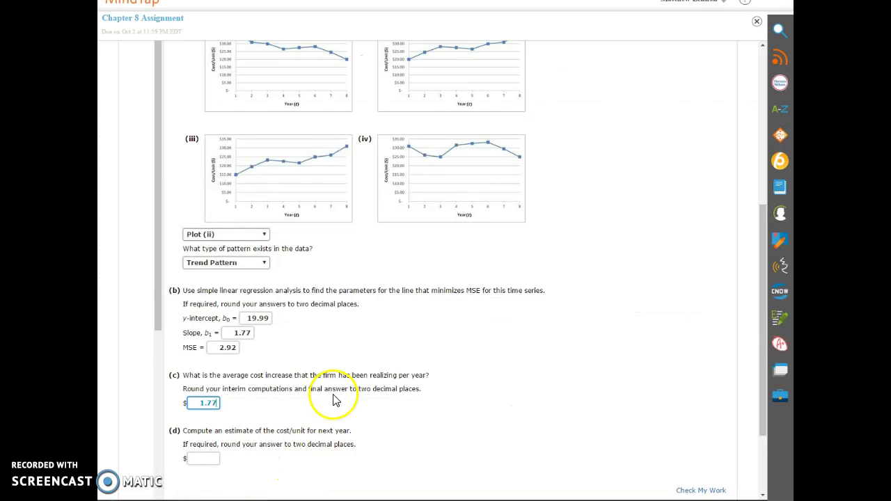
pyautogui.click(211, 461)
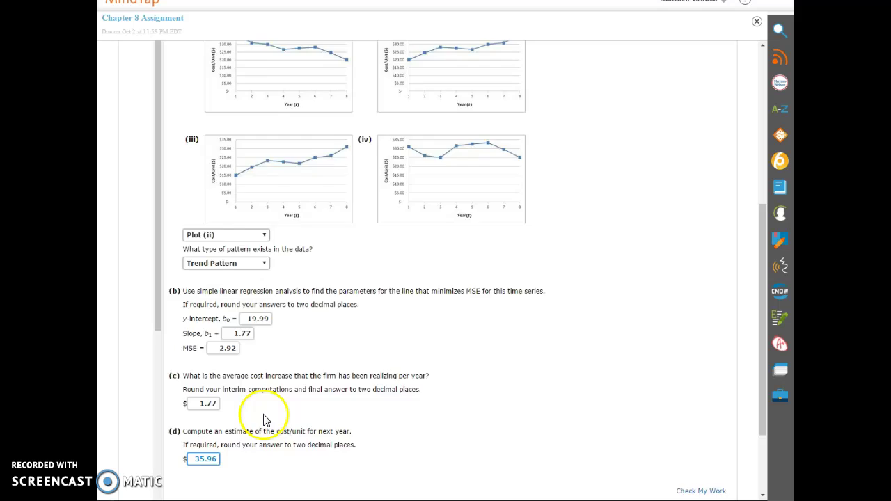
pyautogui.scroll(-3, 268, 418)
pyautogui.click(691, 384)
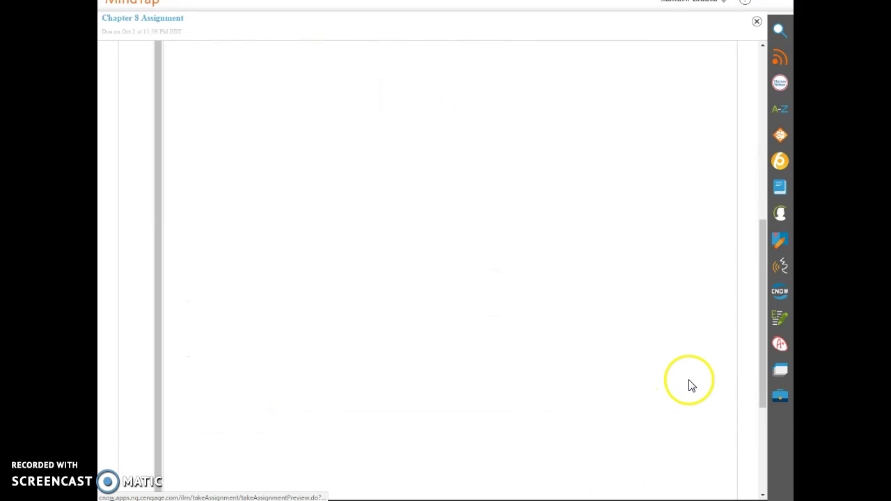
pyautogui.scroll(-3, 187, 213)
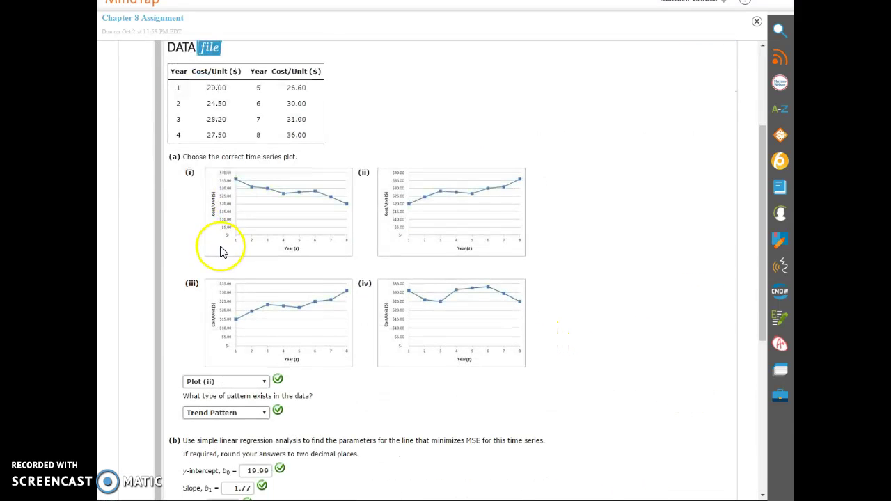
pyautogui.scroll(1, 234, 248)
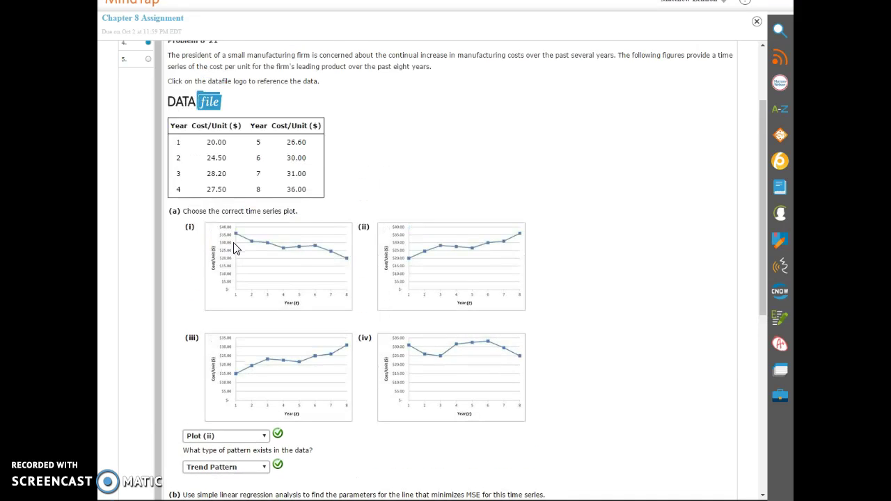